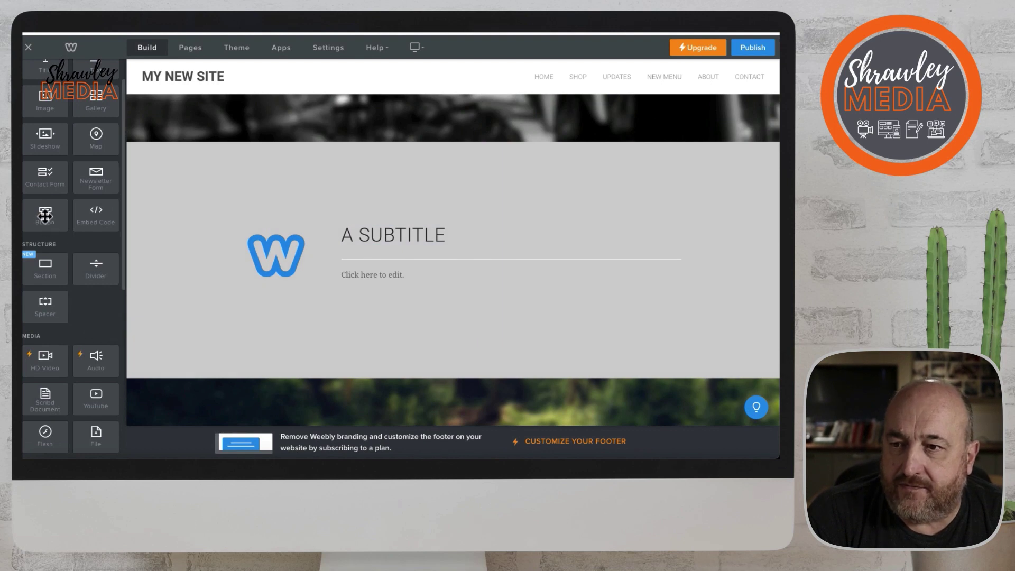
Step: Place a Button element below the subtitle and give it the grey-filled style
{"action": "left_click_drag", "start_coordinate": [45, 225], "coordinate": [430, 301]}
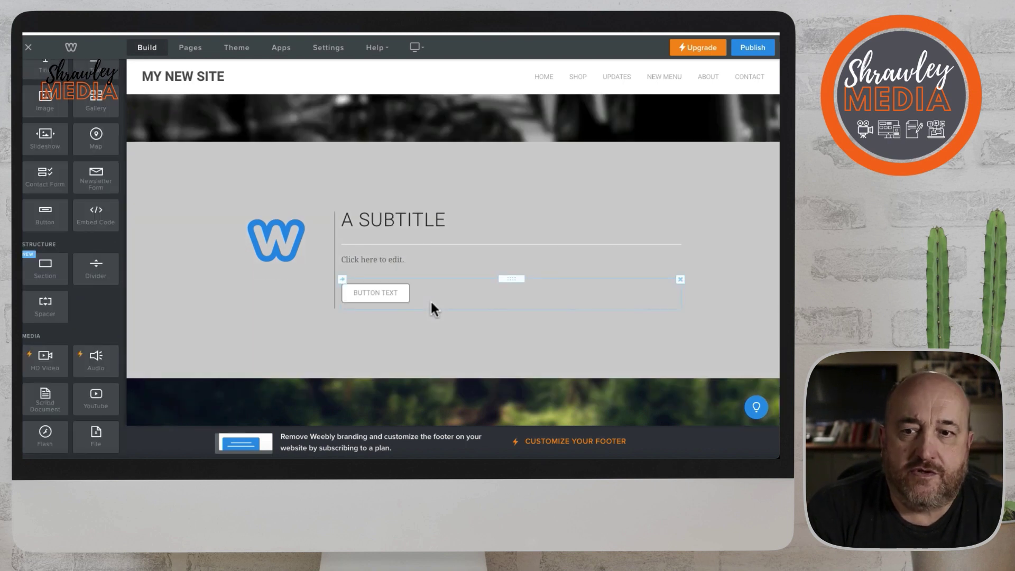
{"action": "left_click", "coordinate": [417, 291]}
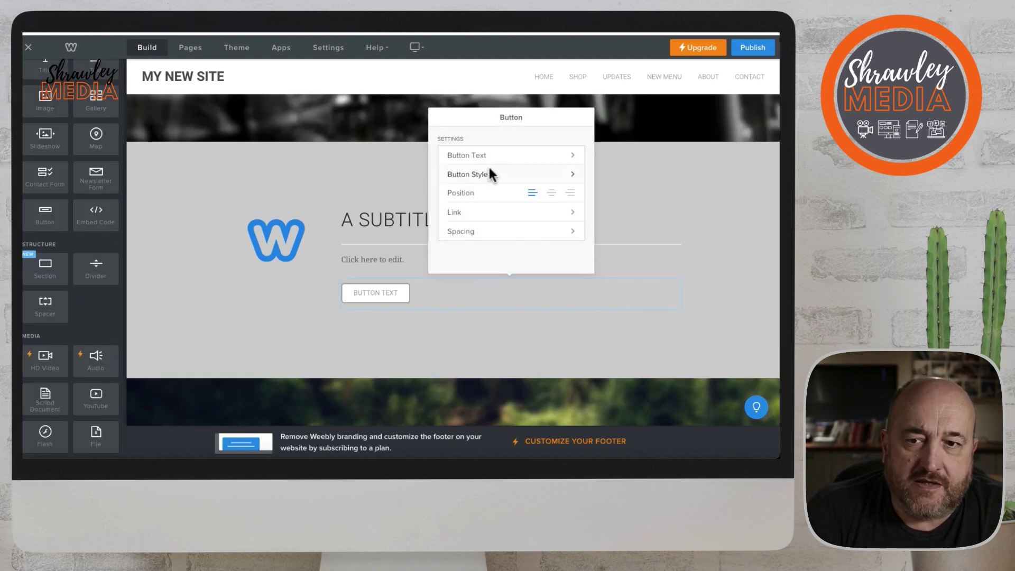
{"action": "left_click", "coordinate": [493, 177]}
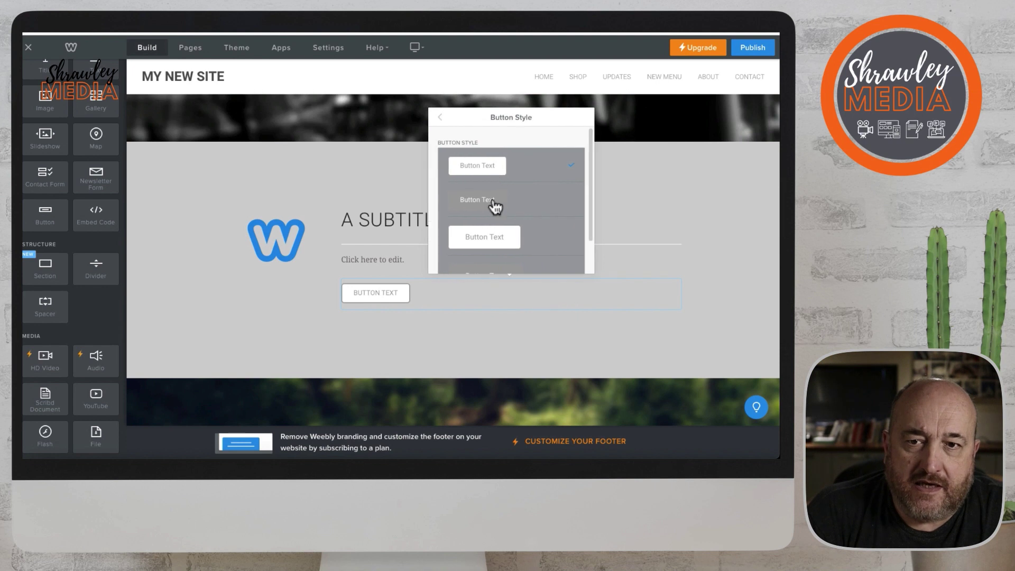
{"action": "left_click", "coordinate": [493, 209]}
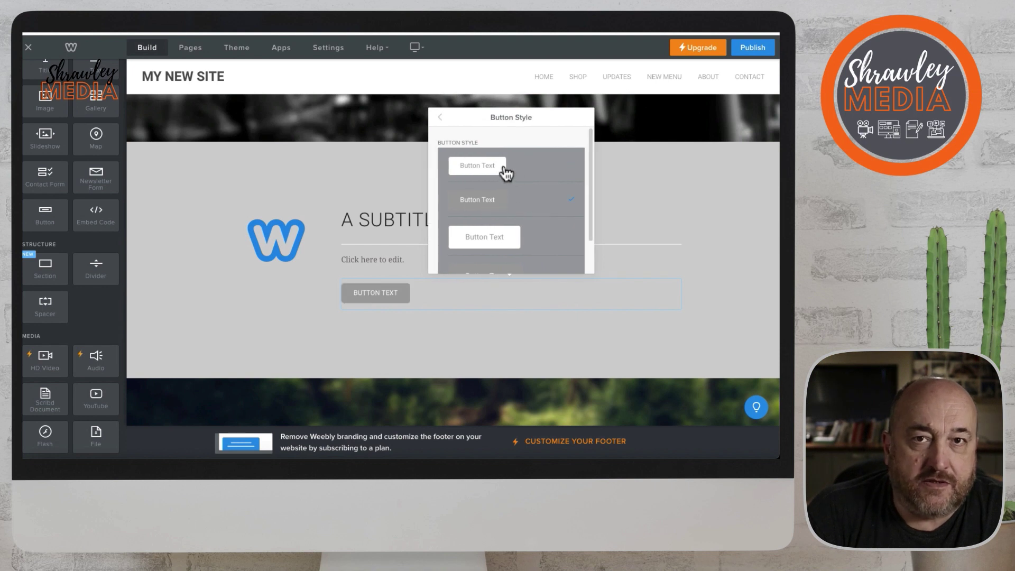
{"action": "left_click", "coordinate": [520, 242]}
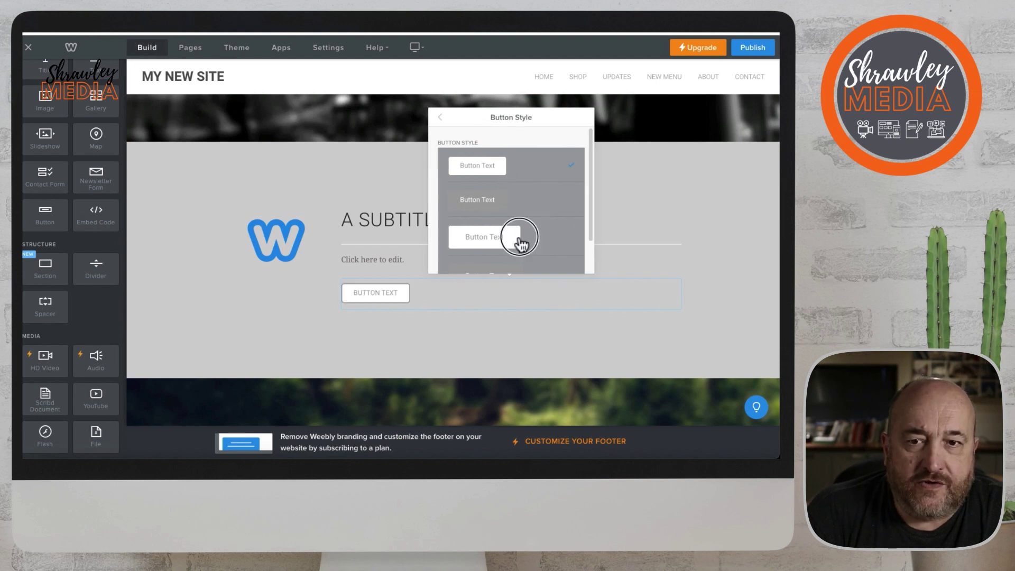
{"action": "scroll", "coordinate": [521, 268], "scroll_direction": "down", "scroll_amount": 1}
{"action": "left_click", "coordinate": [516, 255]}
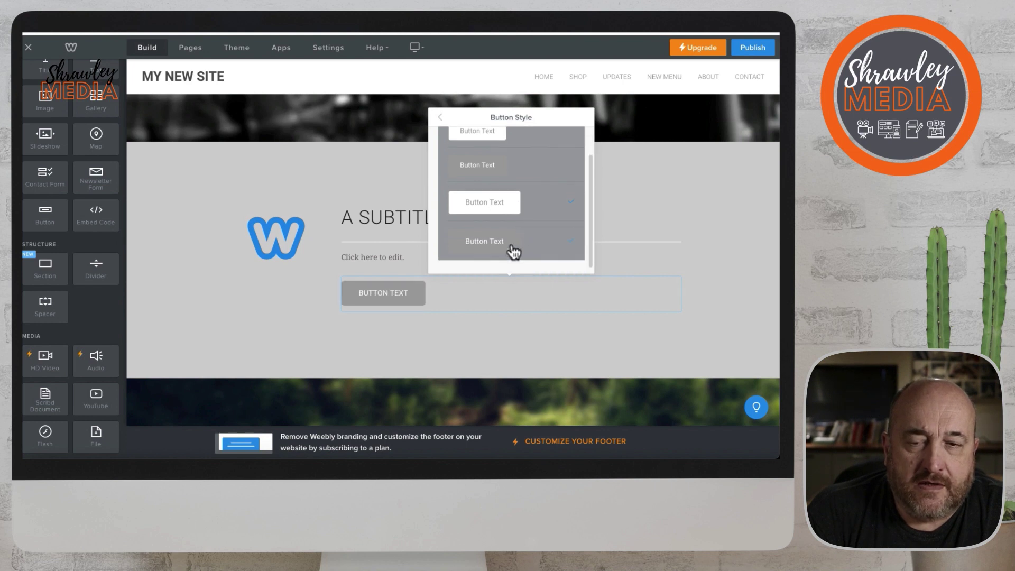
Step: Set the button's position to left after trying center and right
{"action": "left_click", "coordinate": [441, 118]}
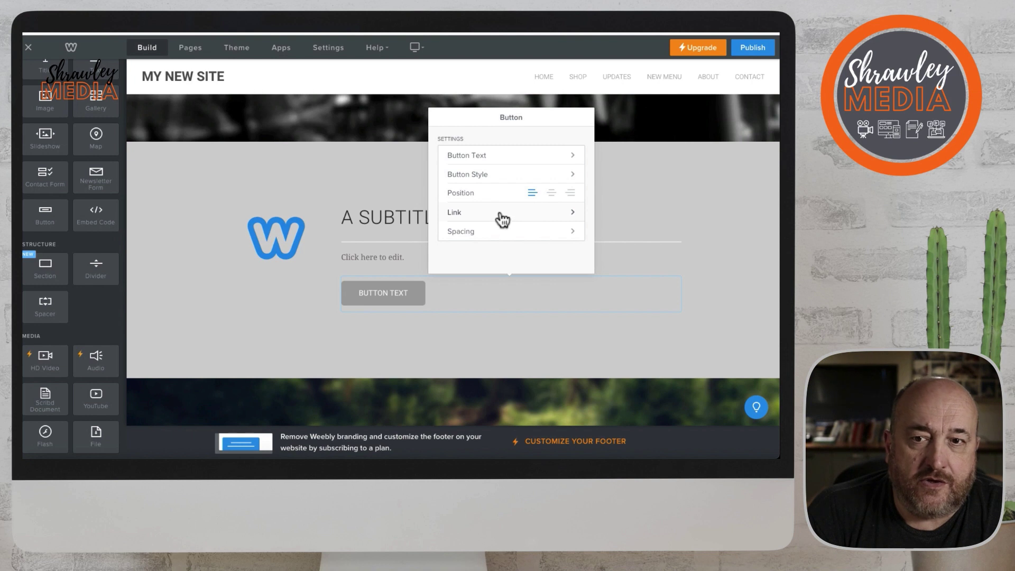
{"action": "left_click", "coordinate": [551, 193]}
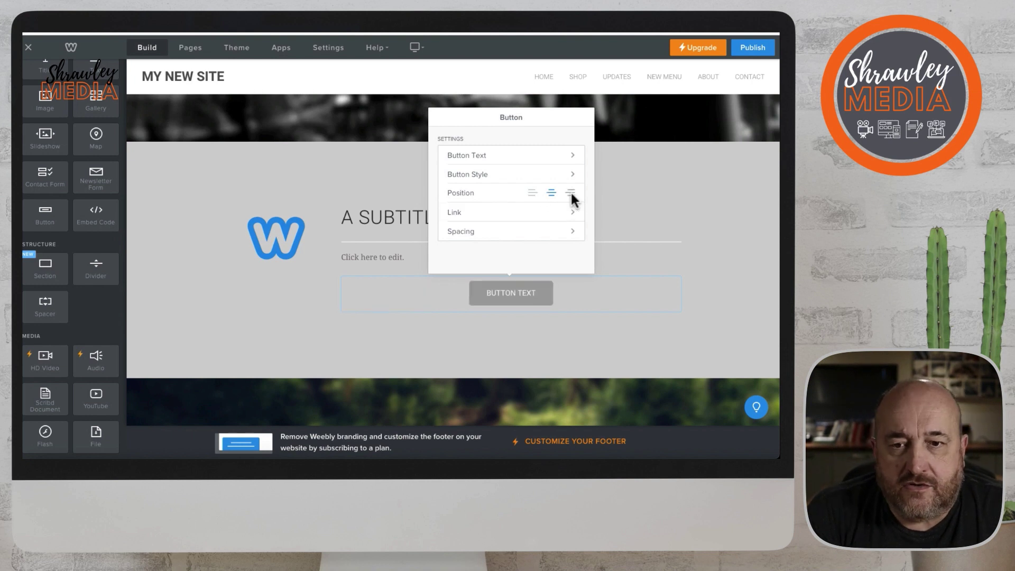
{"action": "left_click", "coordinate": [570, 193]}
{"action": "left_click", "coordinate": [533, 193]}
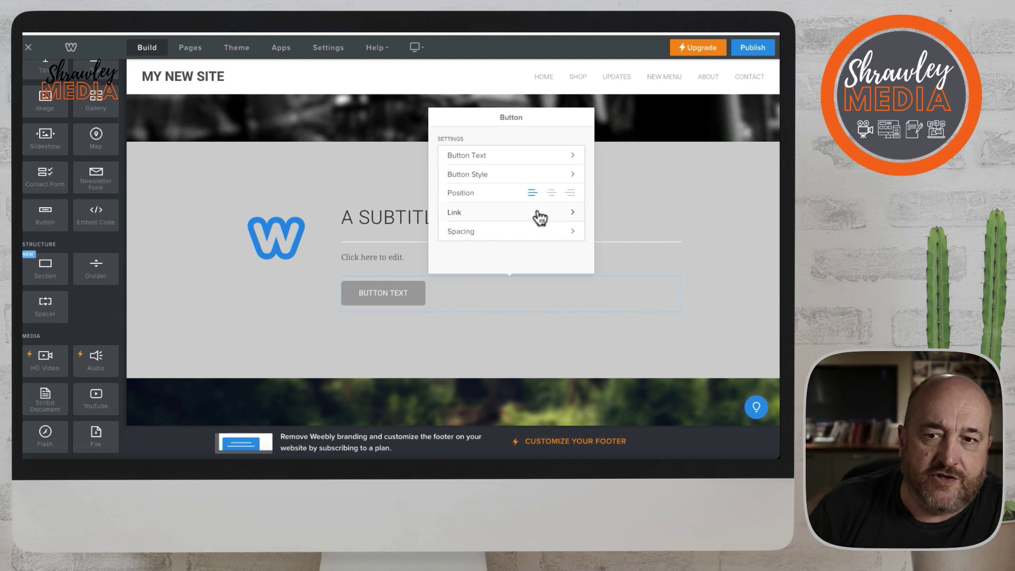
Step: Replace the button's placeholder label with 'CLICK HERE'
{"action": "left_click", "coordinate": [550, 160]}
{"action": "left_click_drag", "start_coordinate": [492, 156], "coordinate": [446, 157]}
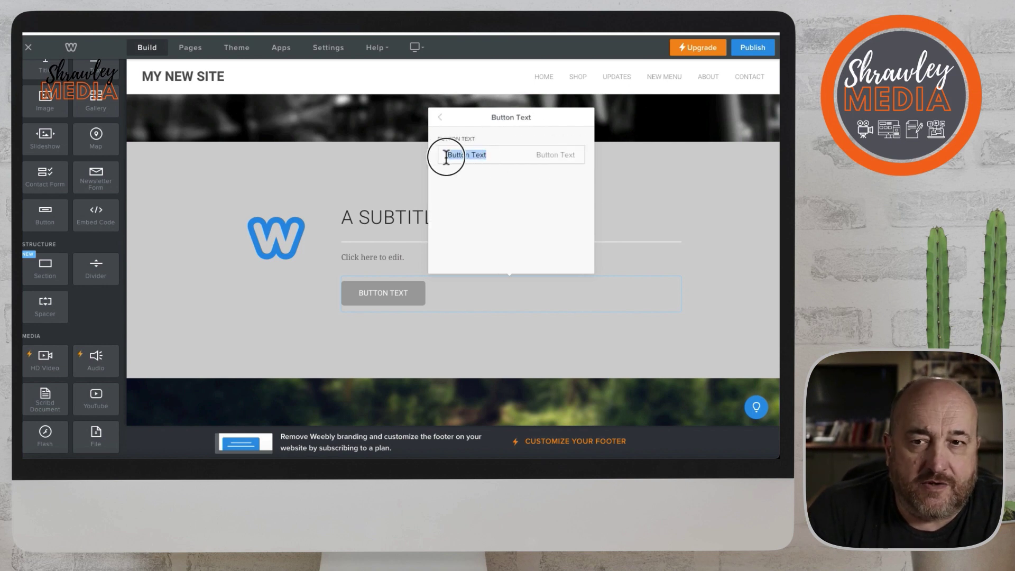
{"action": "type", "text": "dlick here"}
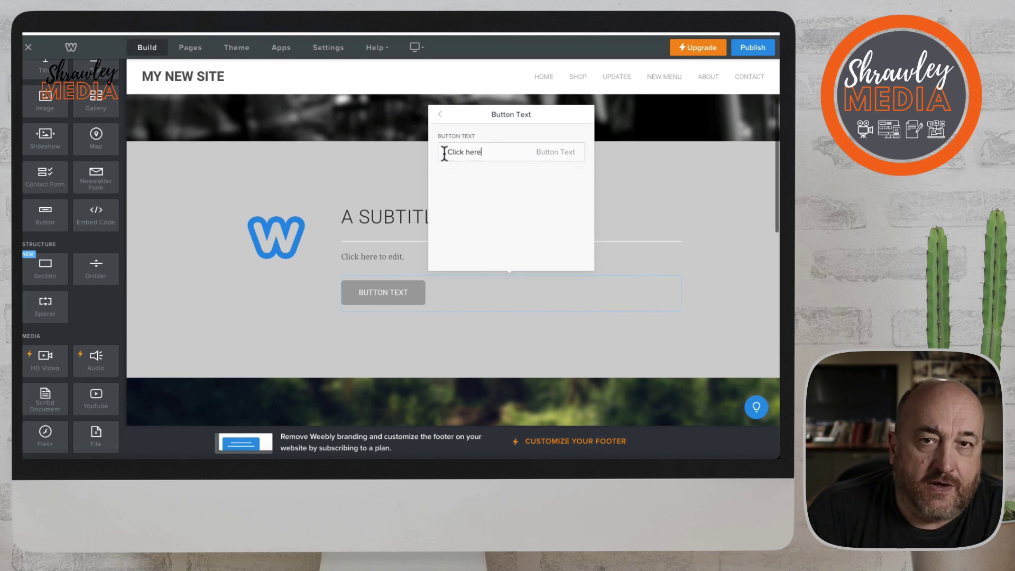
{"action": "left_click", "coordinate": [440, 118]}
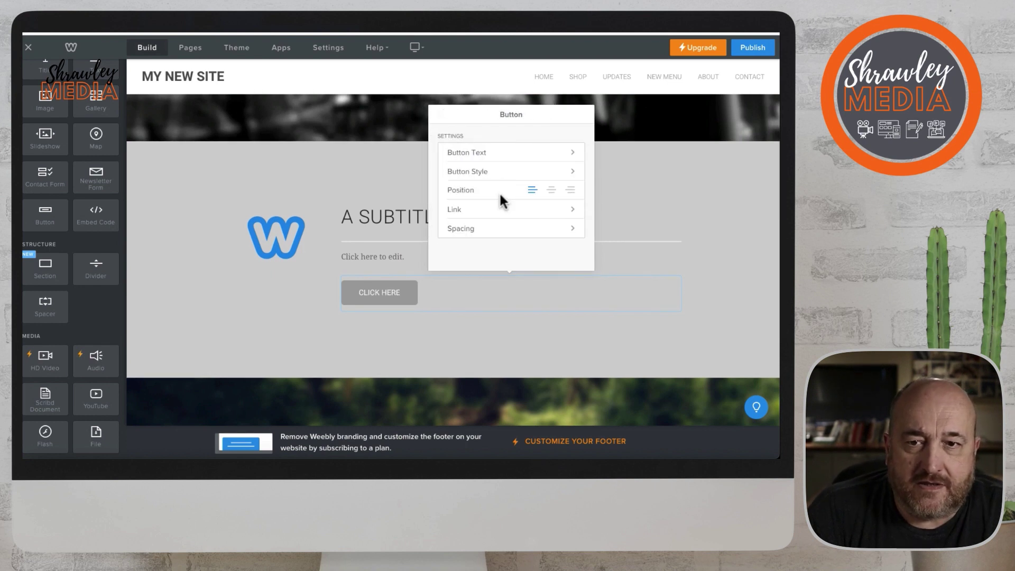
{"action": "scroll", "coordinate": [500, 198], "scroll_direction": "down", "scroll_amount": 1}
{"action": "scroll", "coordinate": [497, 200], "scroll_direction": "up", "scroll_amount": 1}
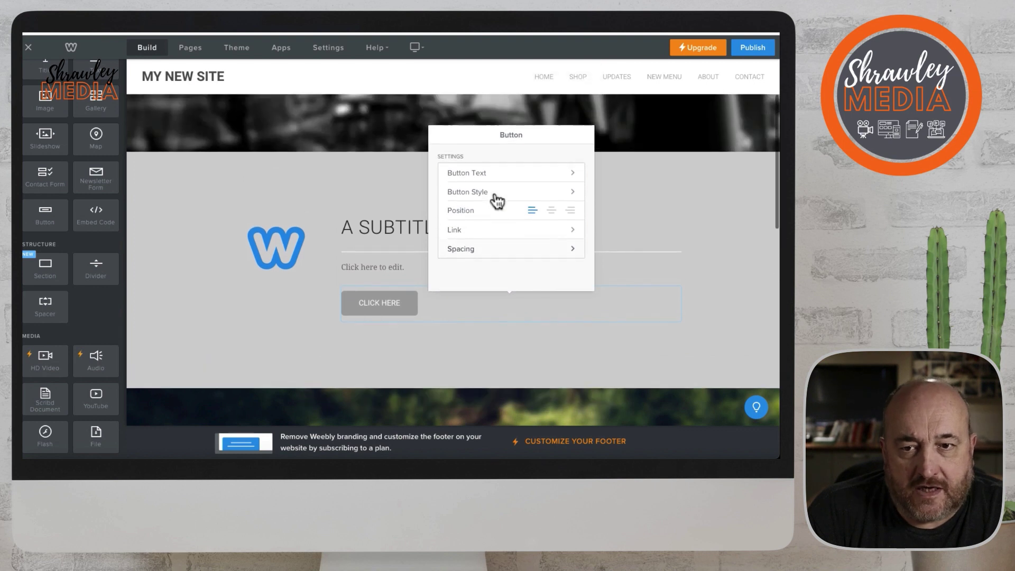
Step: In the Theme settings, browse the Buttons font options, then try the green colour scheme
{"action": "left_click", "coordinate": [236, 49]}
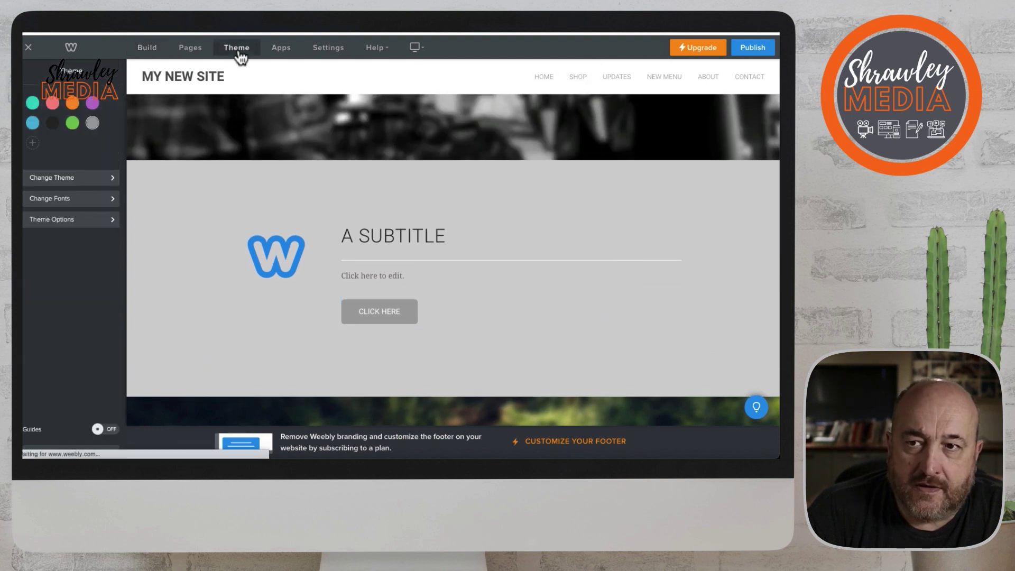
{"action": "left_click", "coordinate": [81, 201]}
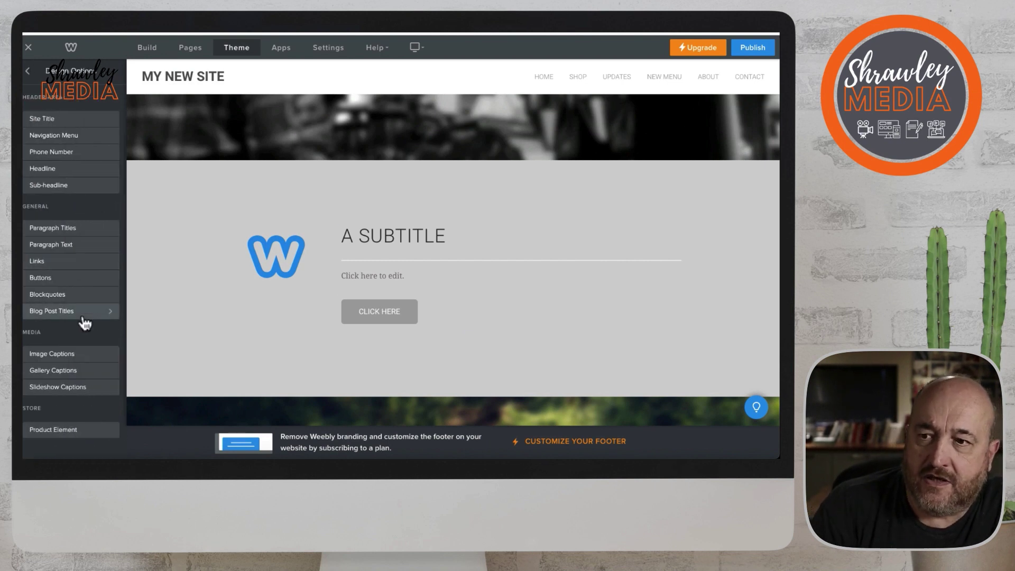
{"action": "left_click", "coordinate": [57, 280]}
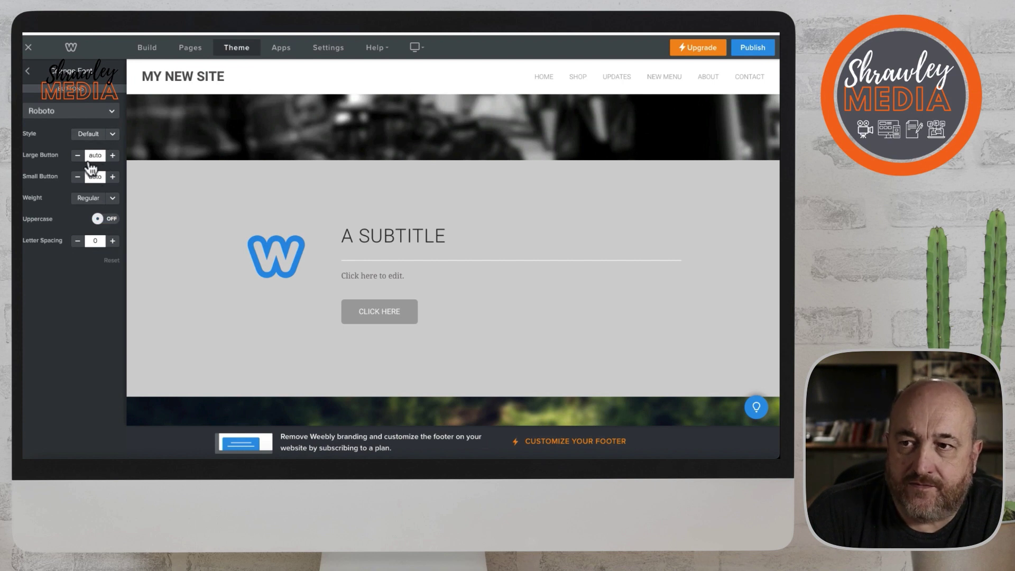
{"action": "left_click", "coordinate": [28, 77]}
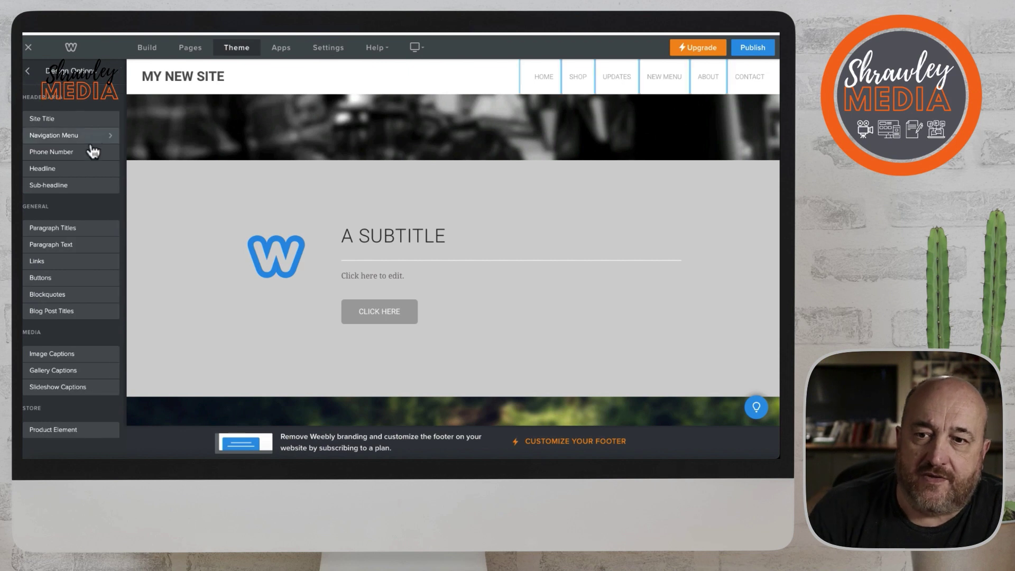
{"action": "left_click", "coordinate": [28, 72]}
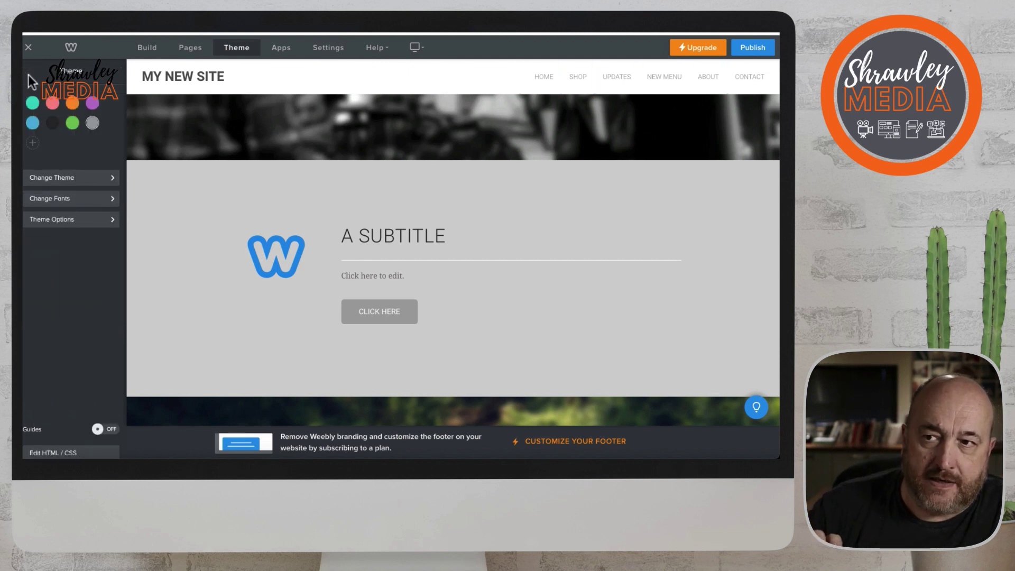
{"action": "left_click", "coordinate": [72, 124]}
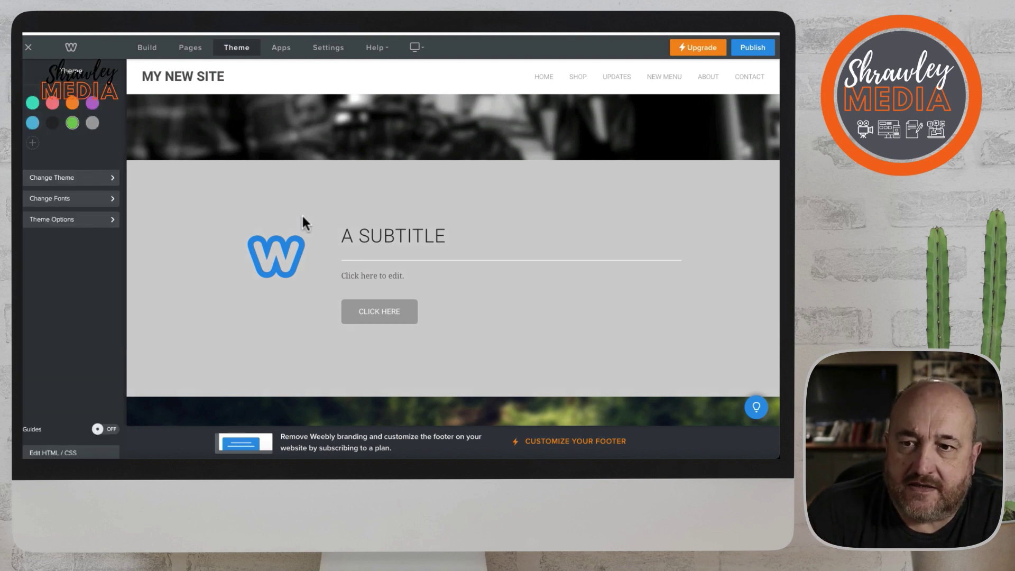
{"action": "scroll", "coordinate": [302, 213], "scroll_direction": "down", "scroll_amount": 1}
{"action": "scroll", "coordinate": [301, 212], "scroll_direction": "up", "scroll_amount": 3}
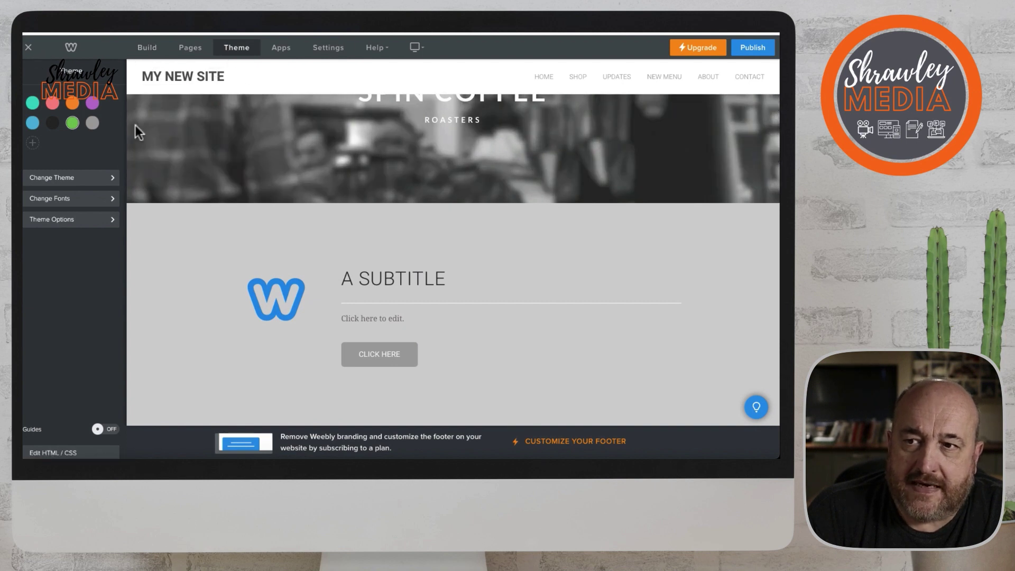
Step: Select the CLICK HERE button and look over its available button styles
{"action": "left_click", "coordinate": [152, 52]}
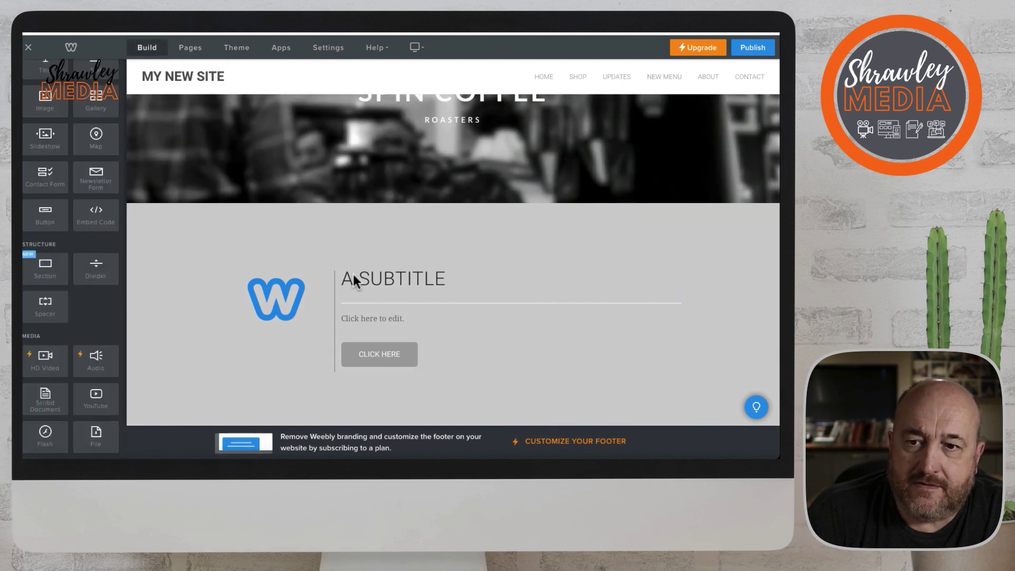
{"action": "left_click", "coordinate": [421, 353]}
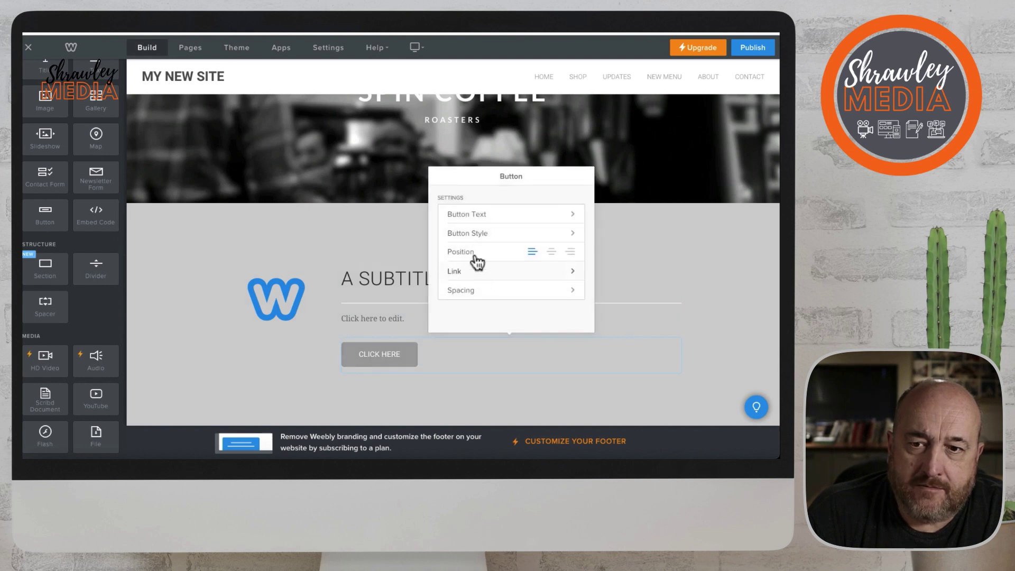
{"action": "left_click", "coordinate": [487, 238]}
{"action": "left_click", "coordinate": [380, 228]}
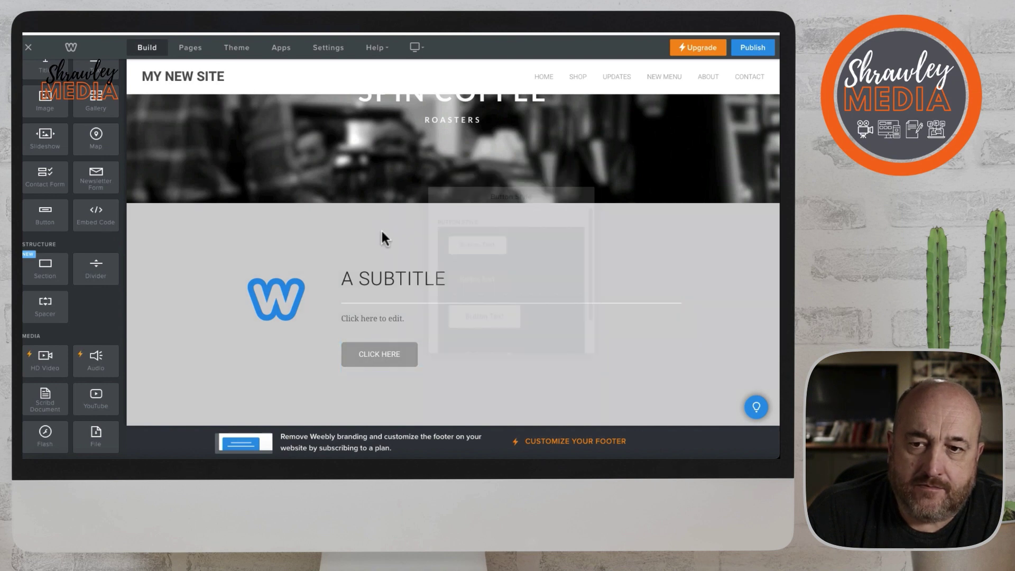
{"action": "left_click", "coordinate": [417, 354]}
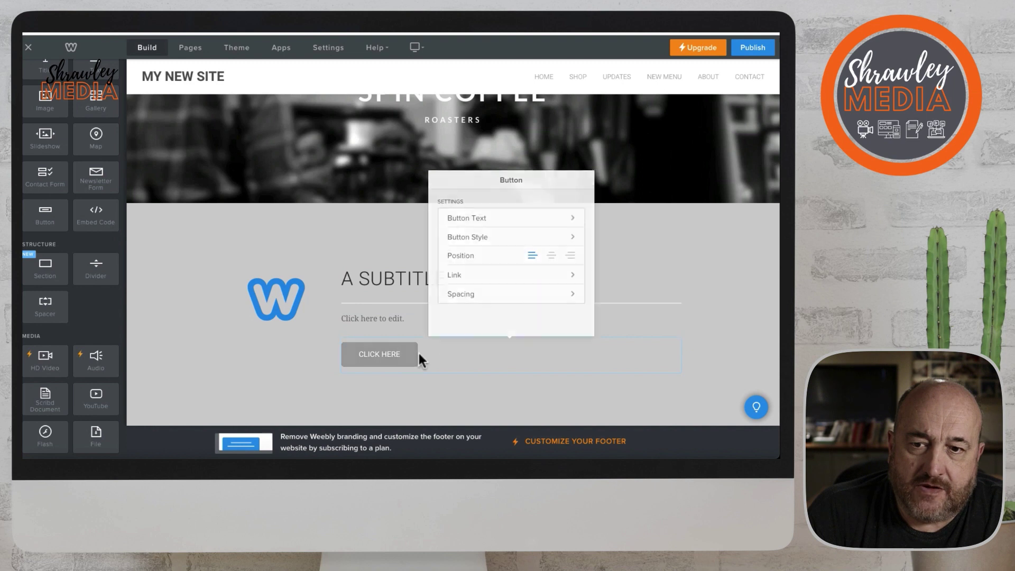
Step: Try the Website URL link option, then return to the main Button settings
{"action": "left_click", "coordinate": [486, 274]}
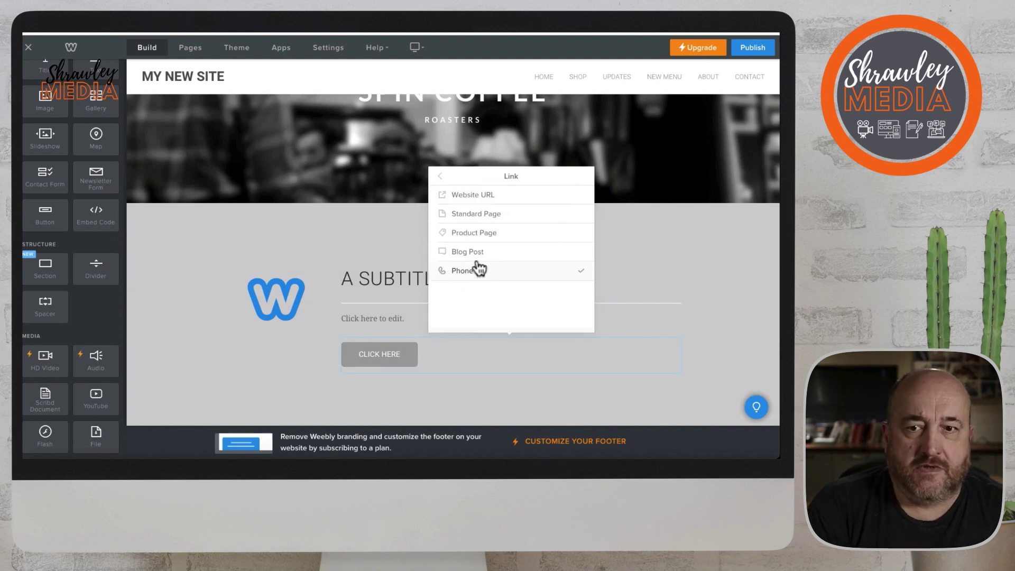
{"action": "left_click", "coordinate": [494, 197]}
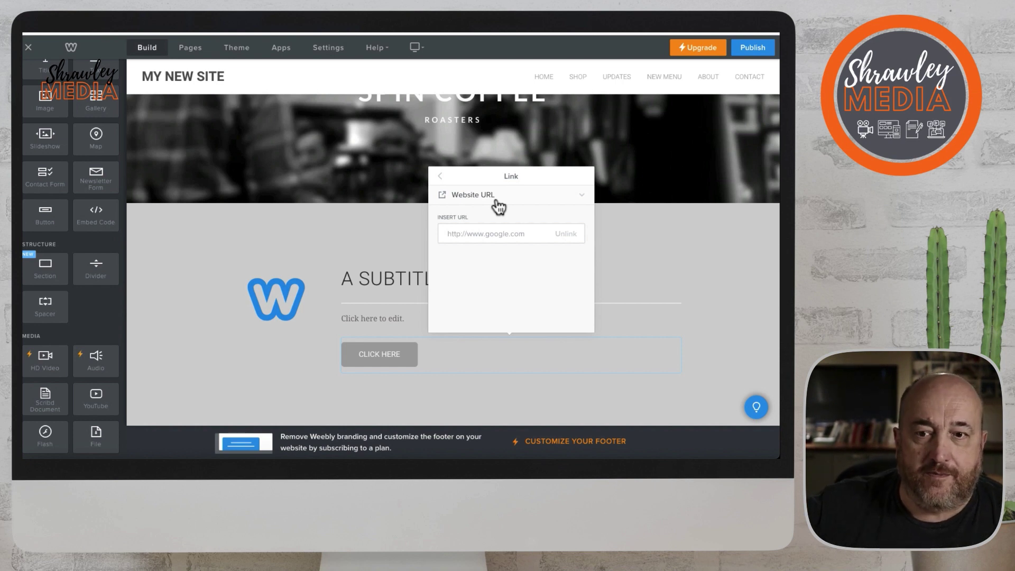
{"action": "left_click", "coordinate": [497, 238]}
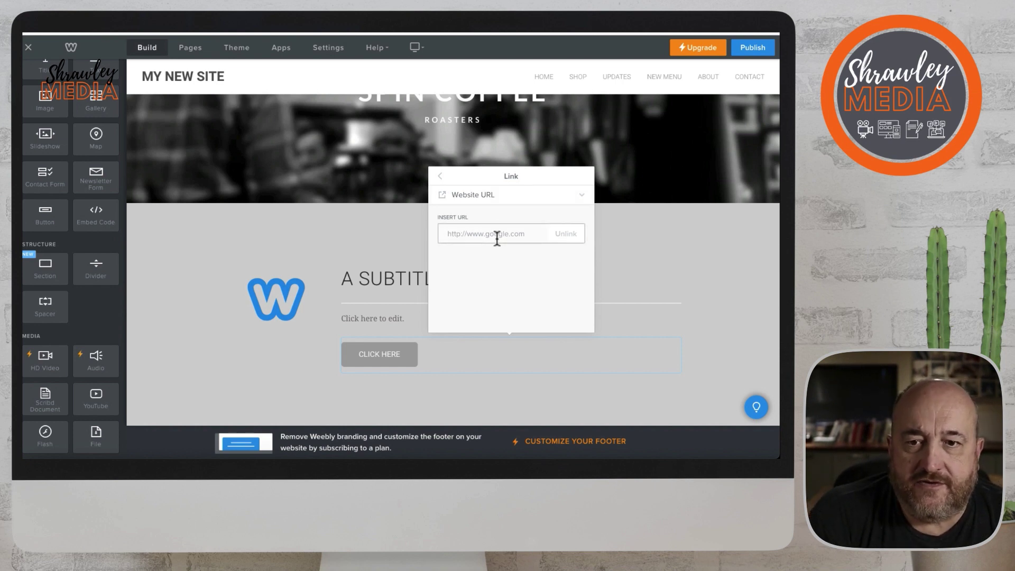
{"action": "left_click", "coordinate": [441, 176]}
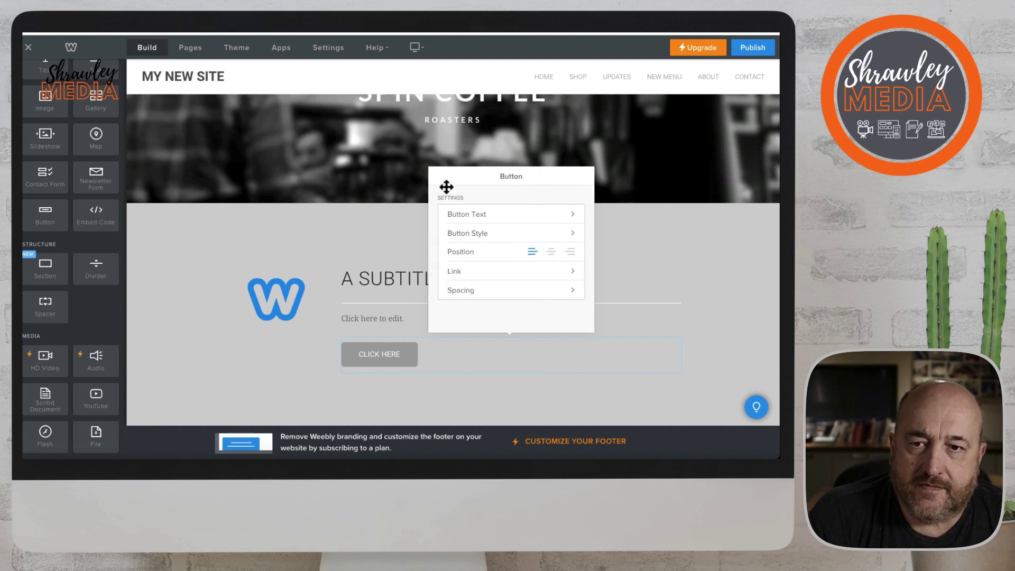
Step: Set the button's link type to Standard Page and choose Shop from the page list
{"action": "scroll", "coordinate": [483, 269], "scroll_direction": "down", "scroll_amount": 1}
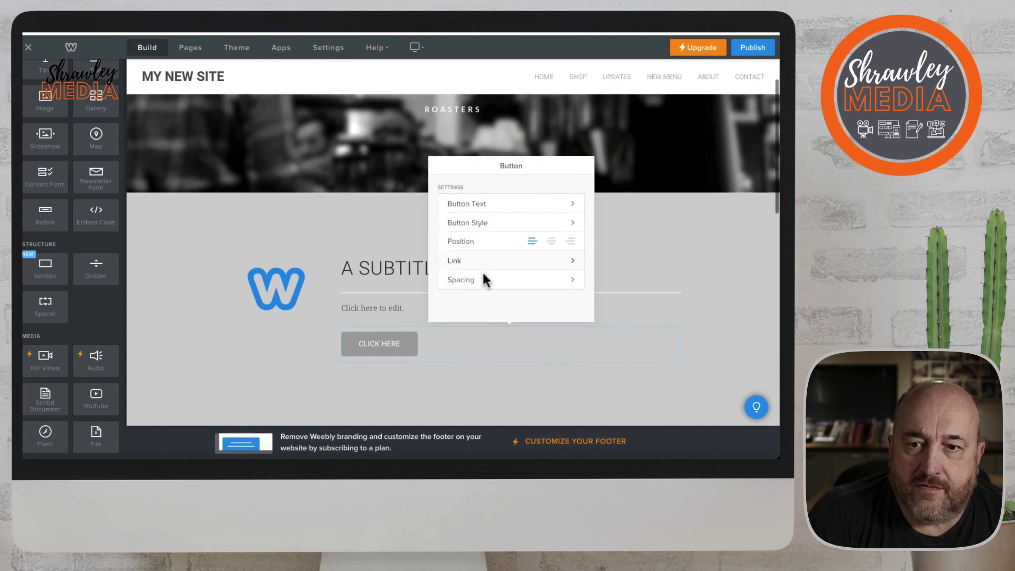
{"action": "left_click", "coordinate": [481, 258]}
{"action": "left_click", "coordinate": [476, 197]}
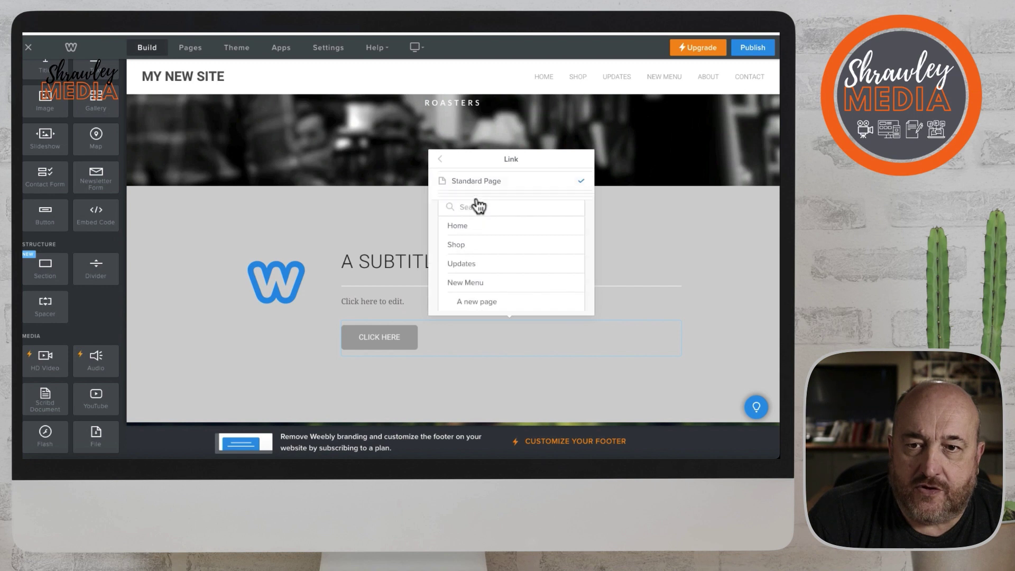
{"action": "scroll", "coordinate": [481, 244], "scroll_direction": "down", "scroll_amount": 1}
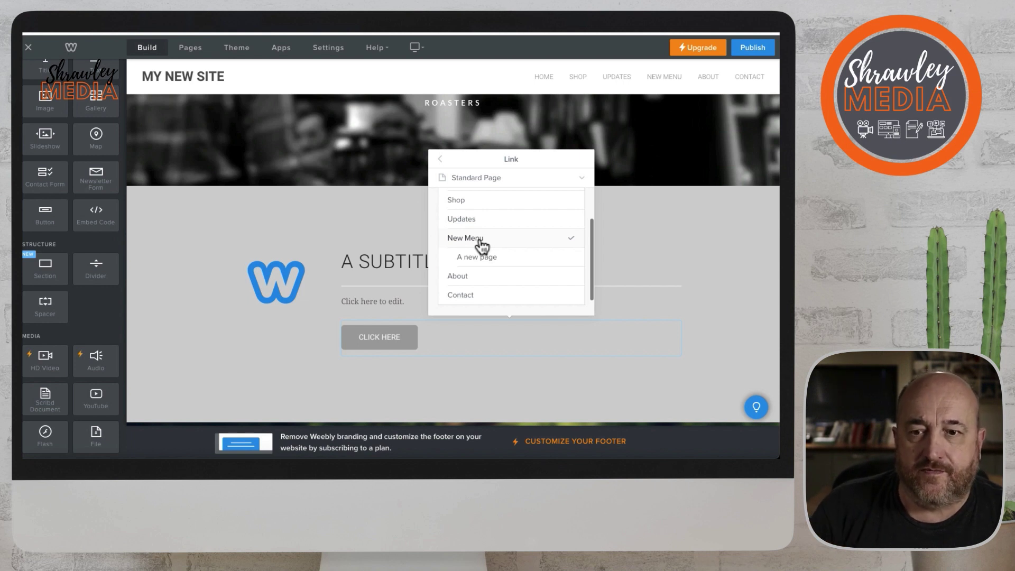
{"action": "scroll", "coordinate": [481, 245], "scroll_direction": "down", "scroll_amount": 1}
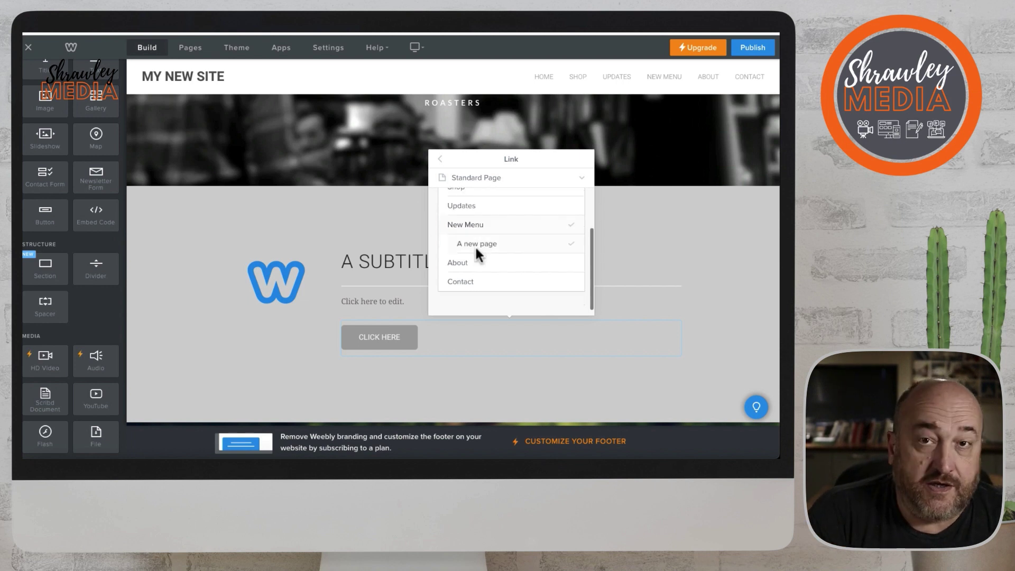
{"action": "left_click", "coordinate": [470, 282]}
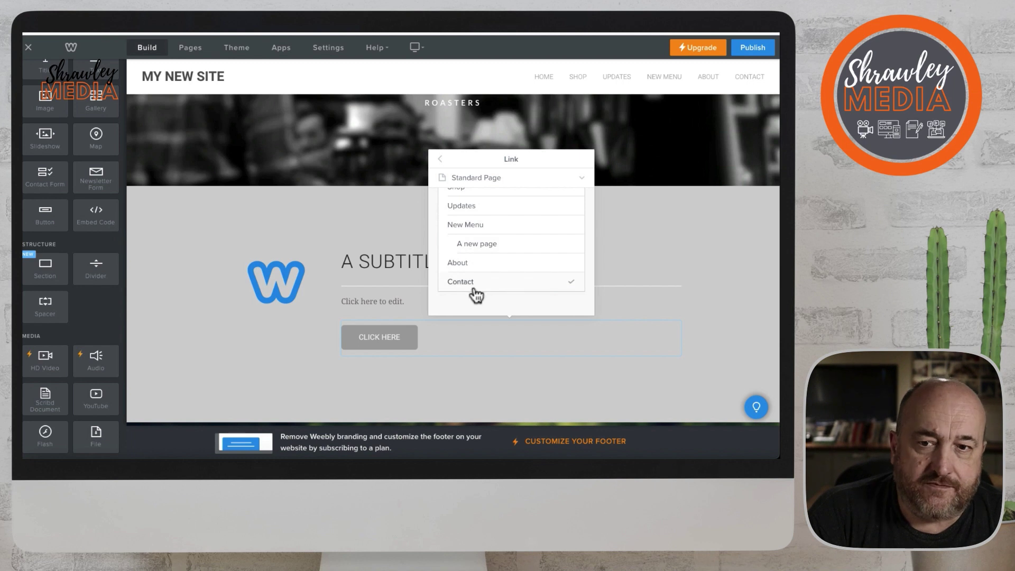
{"action": "scroll", "coordinate": [471, 221], "scroll_direction": "up", "scroll_amount": 2}
{"action": "left_click", "coordinate": [482, 233]}
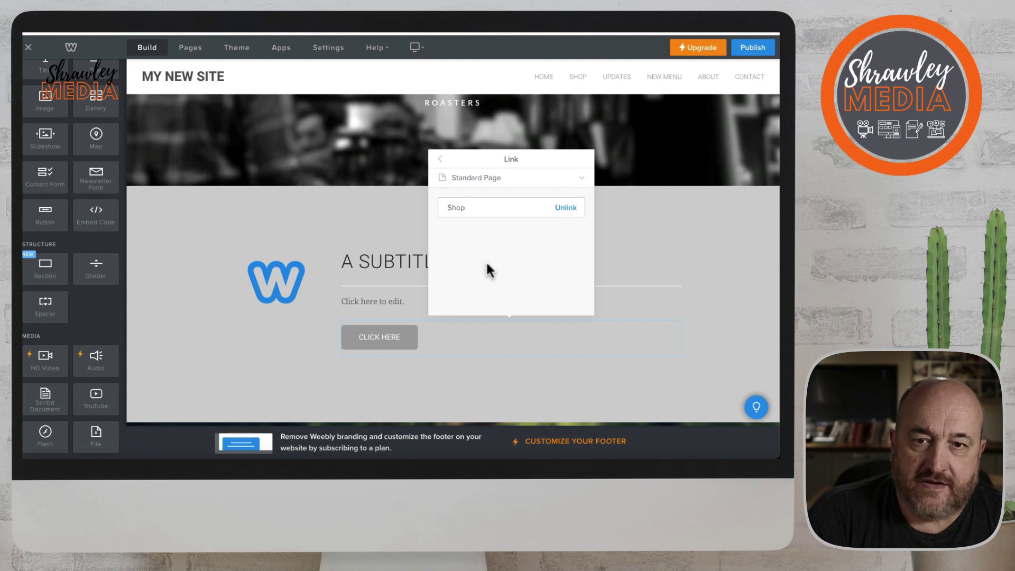
Step: Unlink the Shop page from the CLICK HERE button and close the Button popup
{"action": "left_click", "coordinate": [564, 207]}
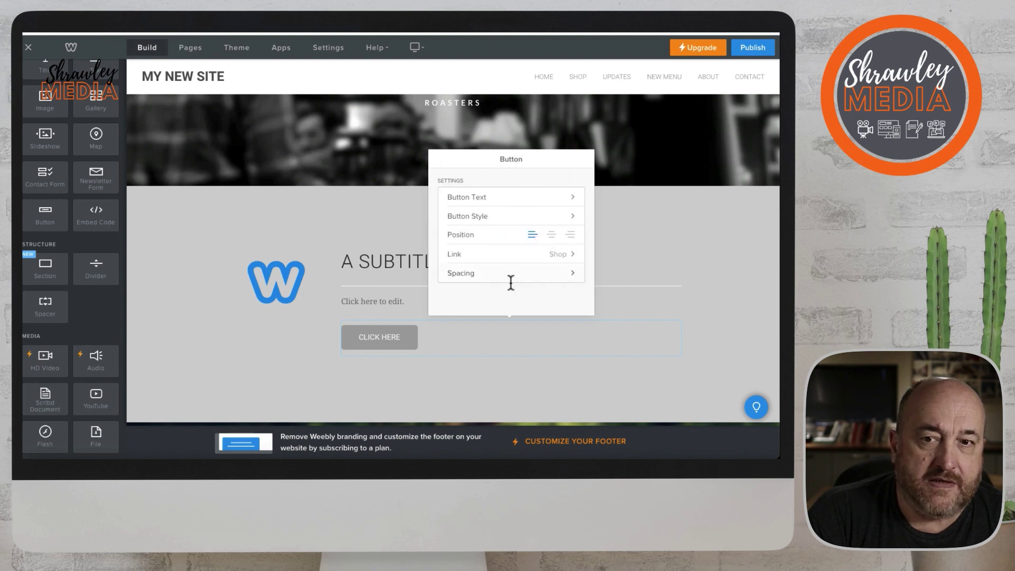
{"action": "left_click", "coordinate": [465, 254]}
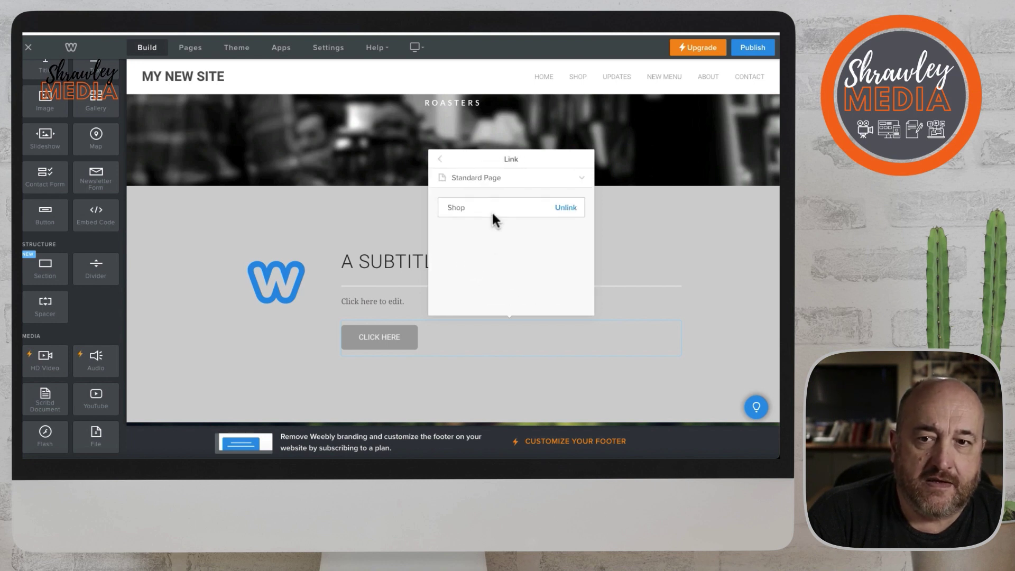
{"action": "left_click", "coordinate": [566, 208]}
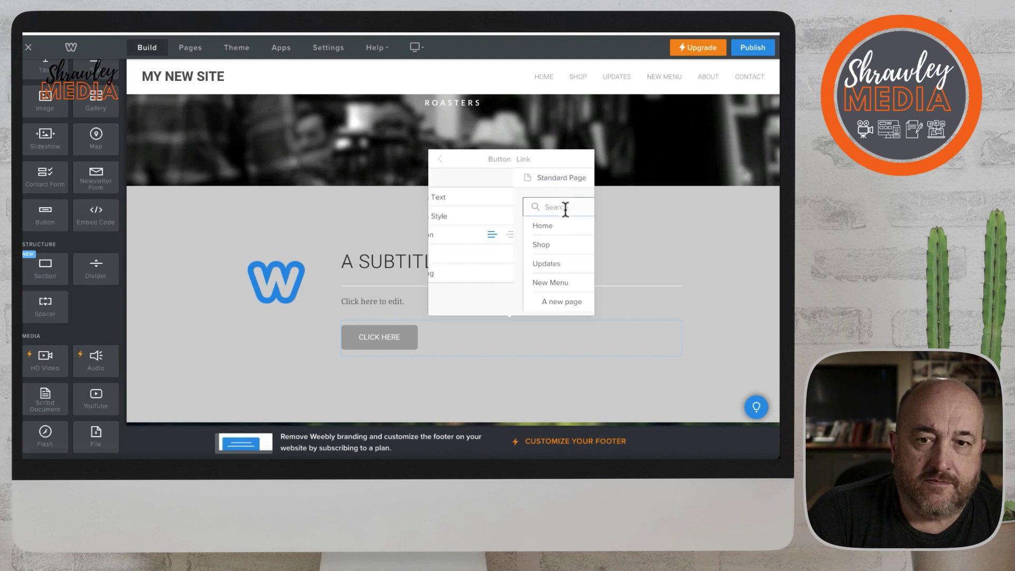
{"action": "left_click", "coordinate": [472, 258]}
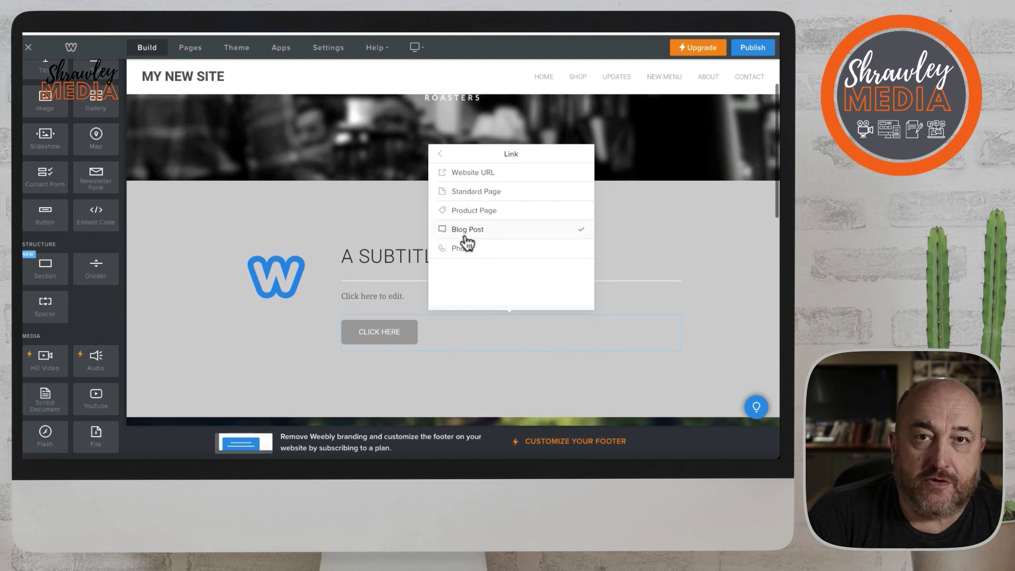
{"action": "scroll", "coordinate": [467, 252], "scroll_direction": "down", "scroll_amount": 1}
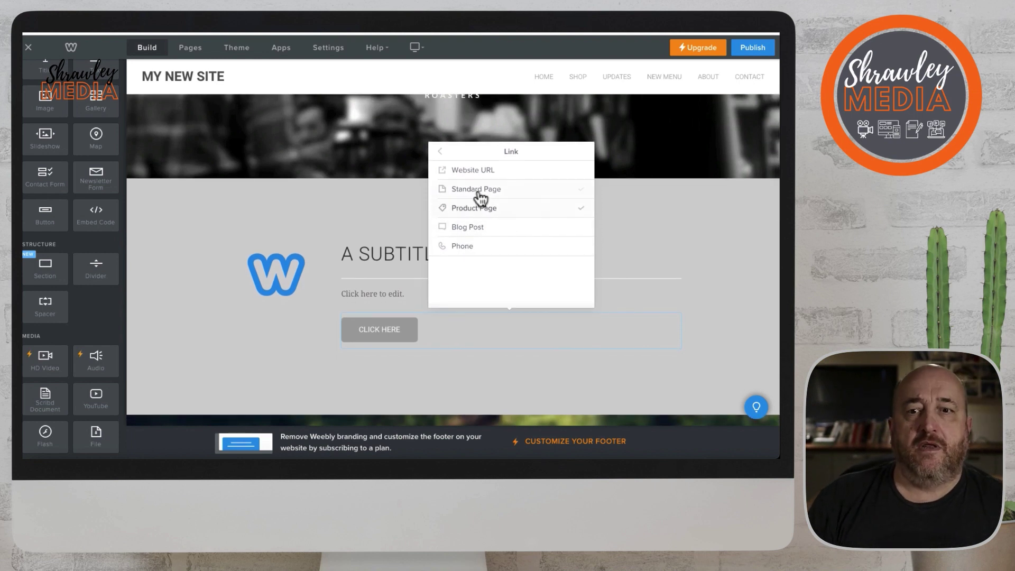
{"action": "left_click", "coordinate": [441, 153]}
{"action": "left_click", "coordinate": [396, 201]}
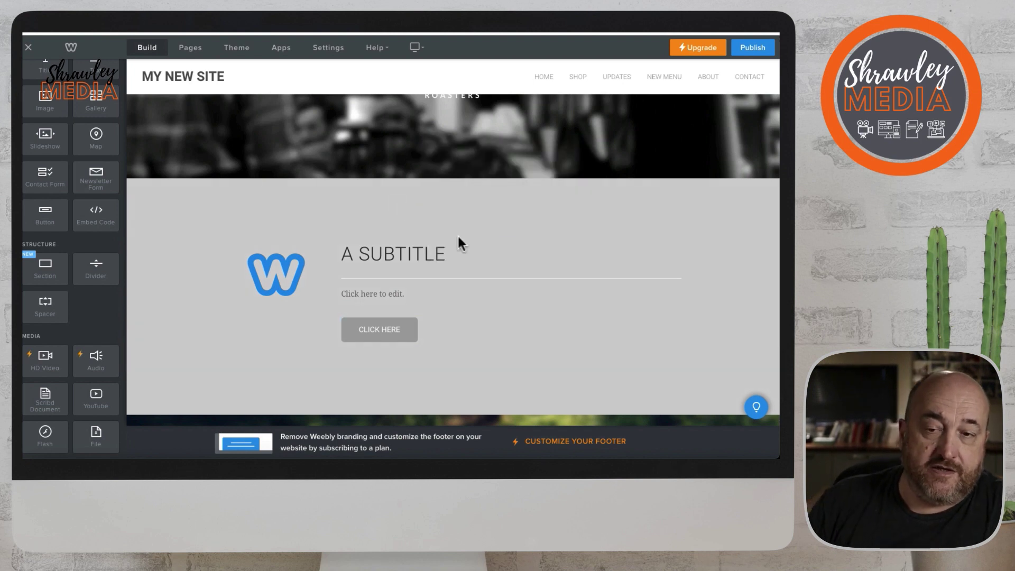